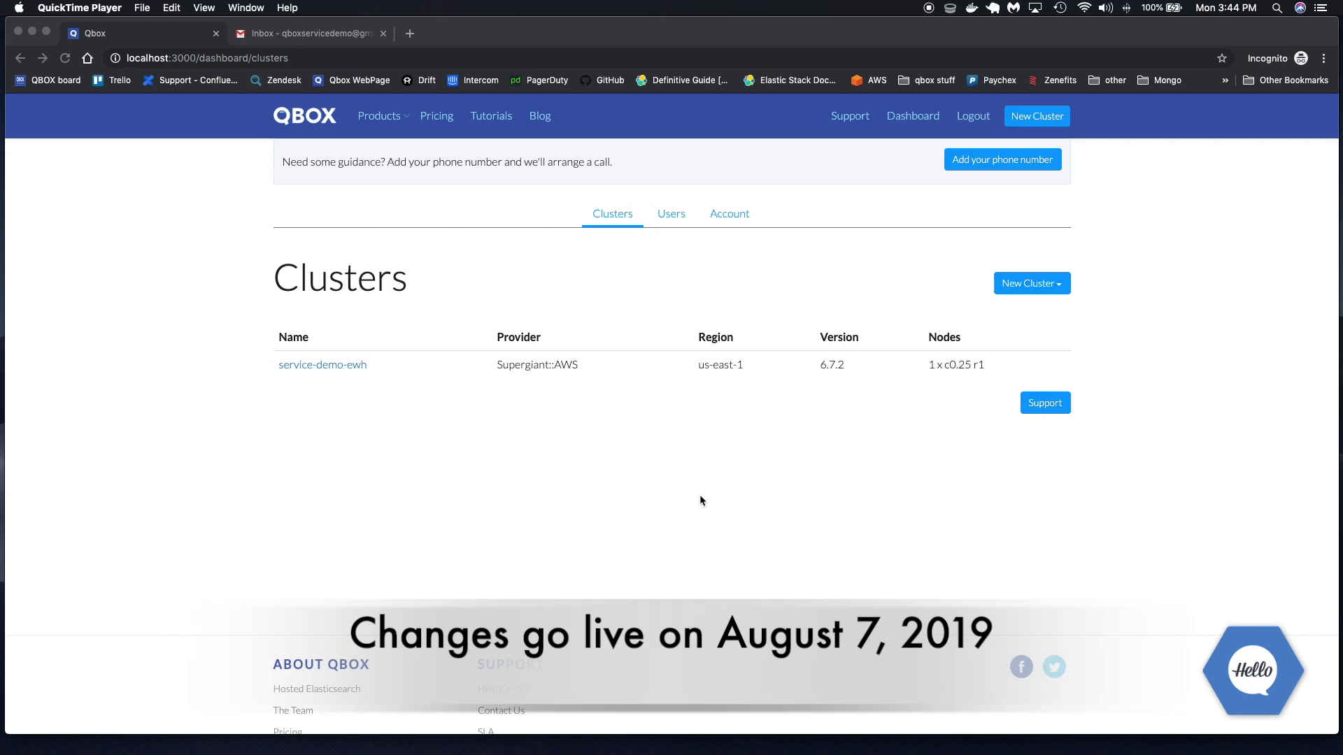
Open the Support dropdown on the Clusters page to list the support options
left_click(1042, 406)
left_click(1042, 406)
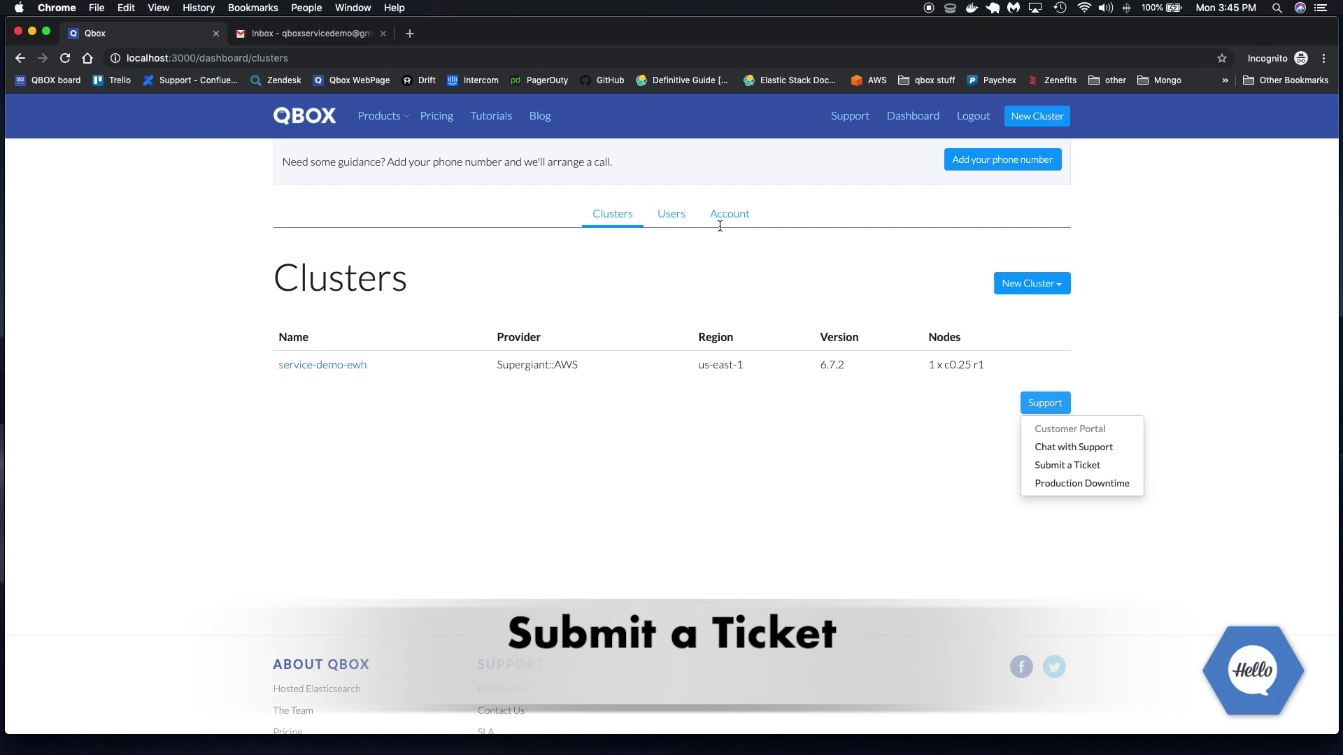
Start a new support ticket with summary 'Test Ticket' for cluster service-demo-ewh
left_click(1048, 468)
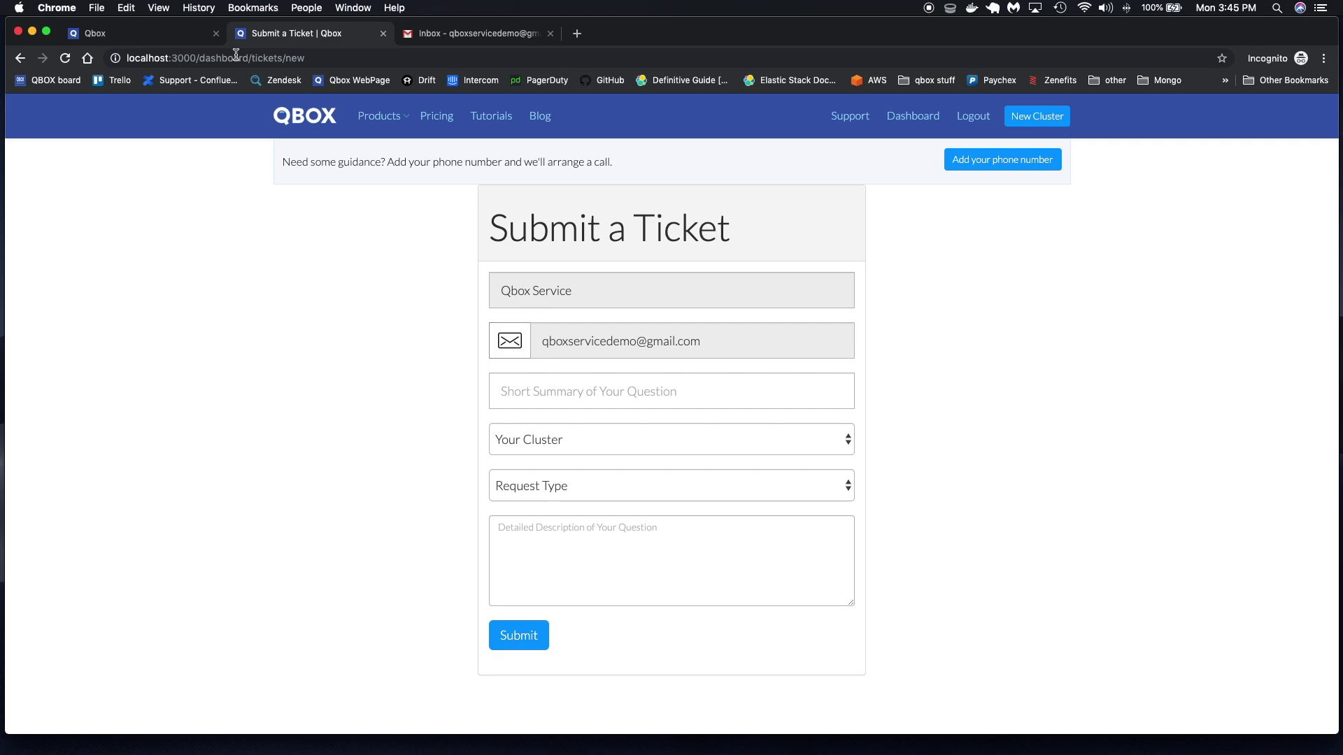
left_click(533, 390)
type("T")
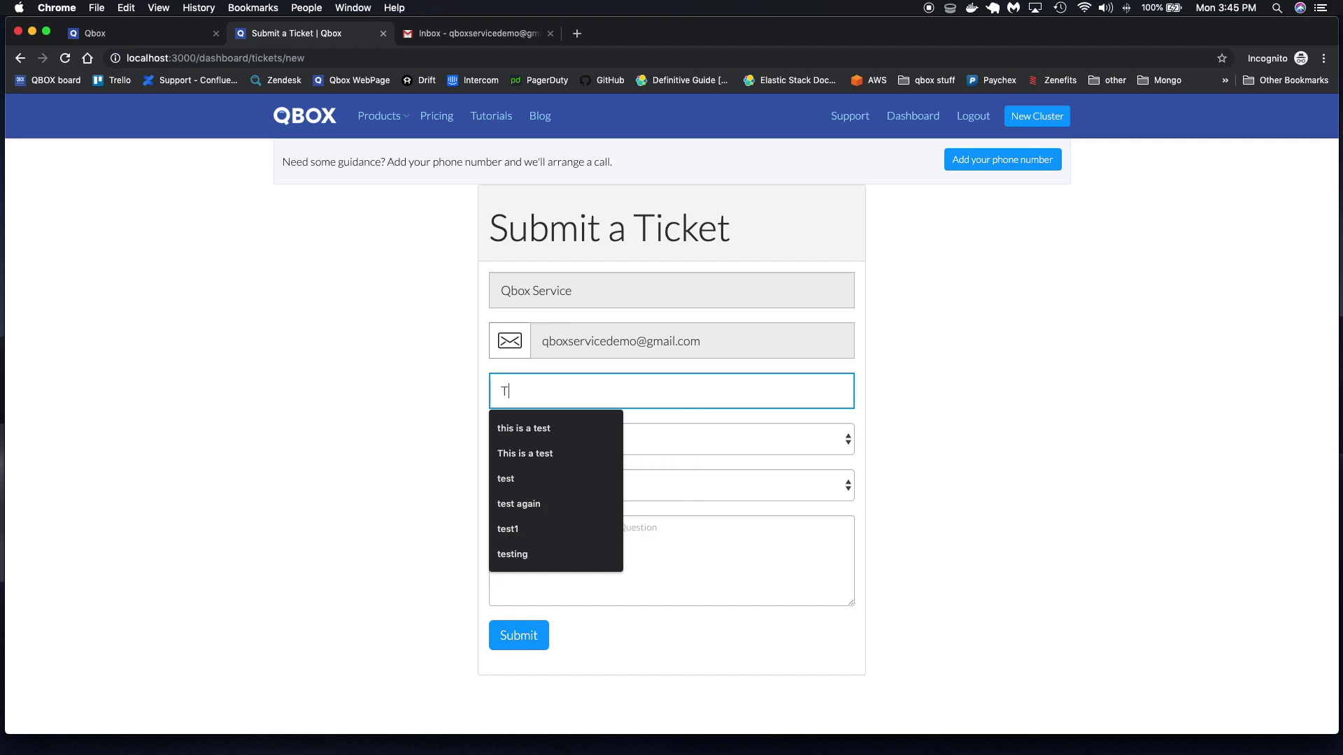
type("est Ticket")
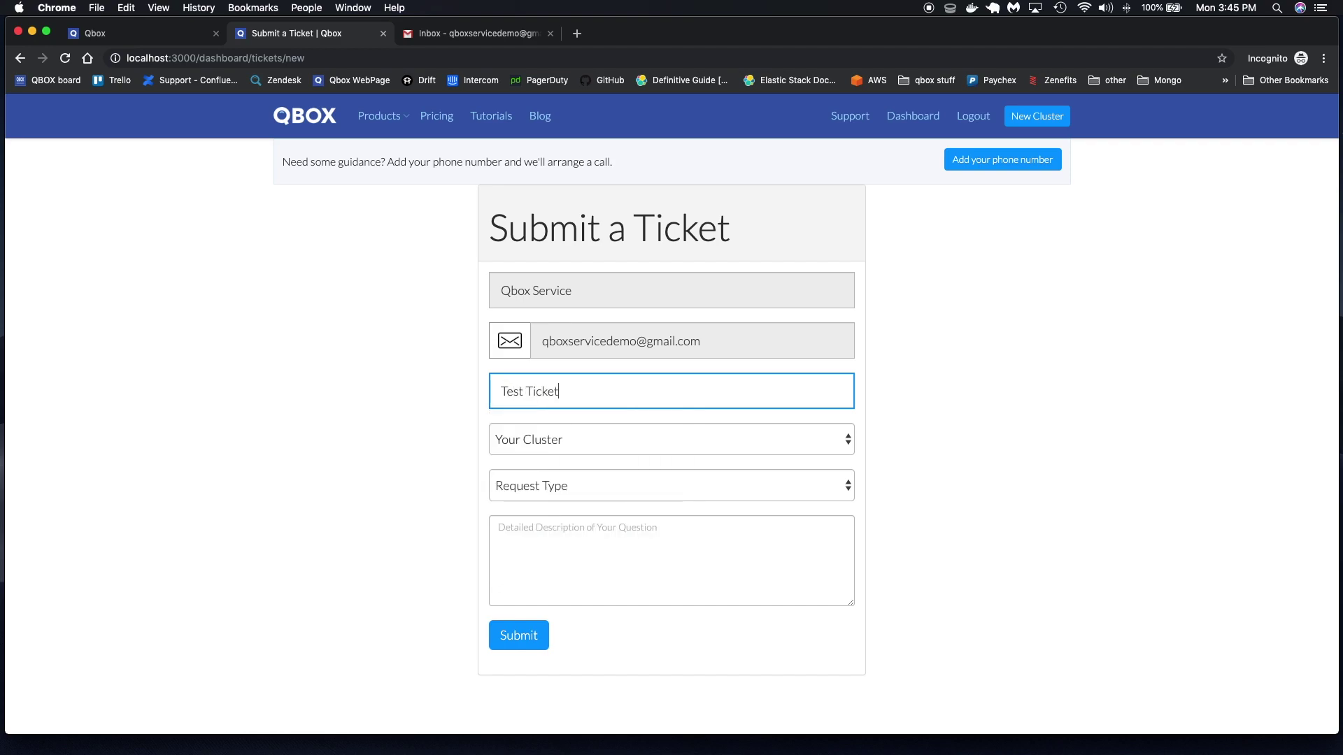
left_click(558, 458)
left_click(553, 456)
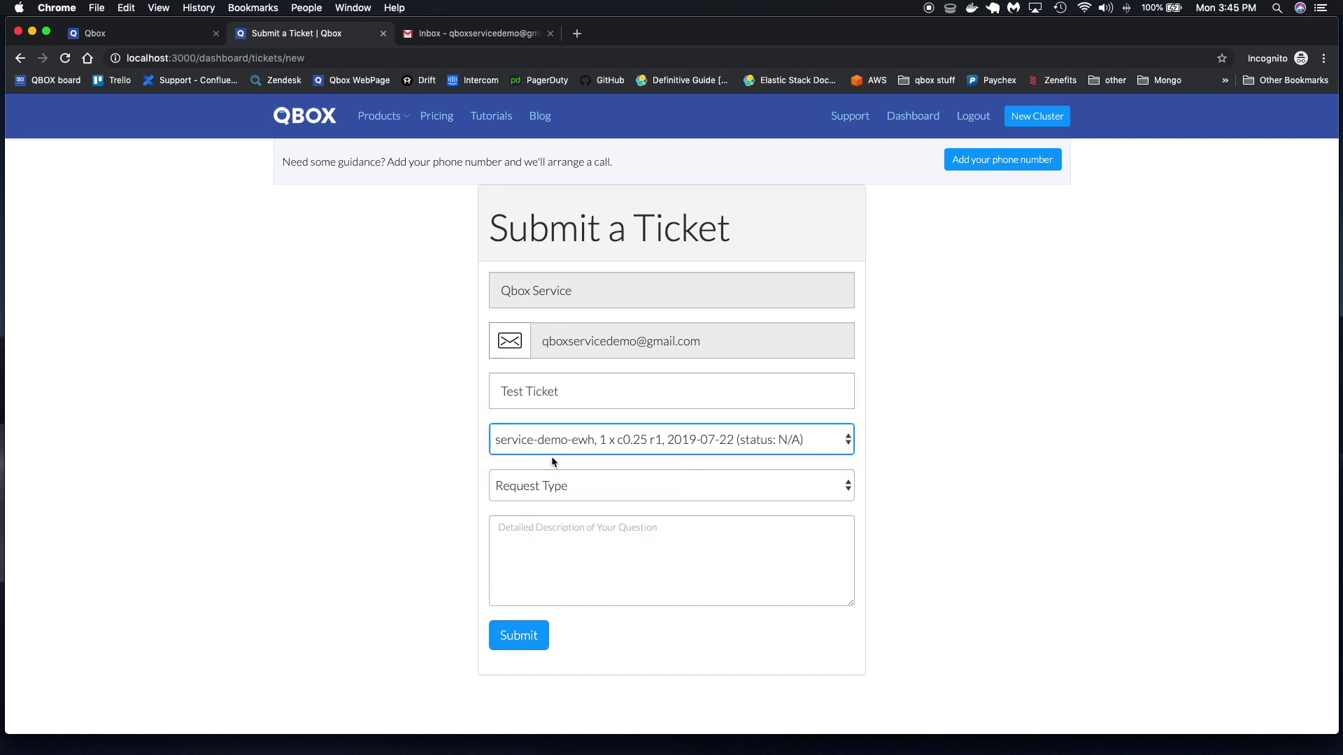
Set the ticket's request type to Technical Support and move to the description field
left_click(641, 481)
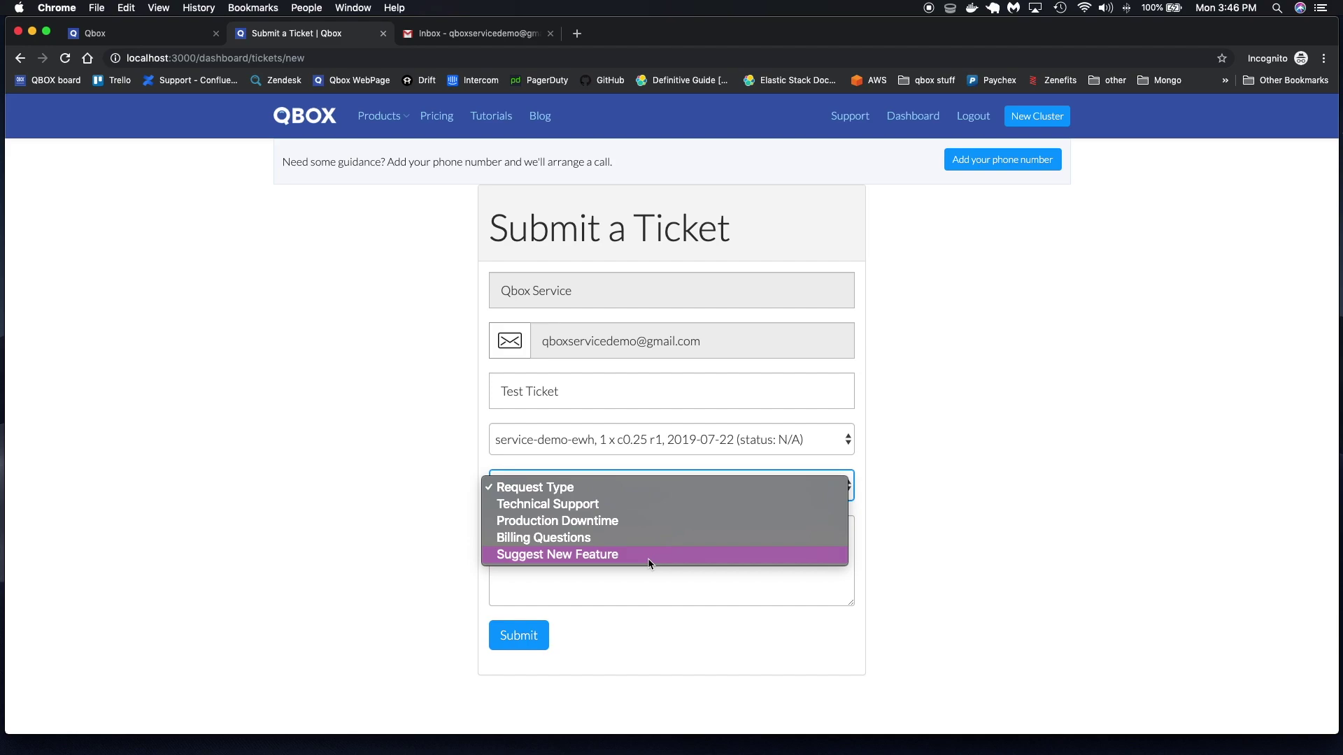
left_click(616, 582)
left_click(549, 548)
left_click(563, 492)
left_click(552, 503)
left_click(539, 543)
Enter the description 'Test ticket to create user' and submit the ticket
type("Test ticket to create user")
left_click(522, 640)
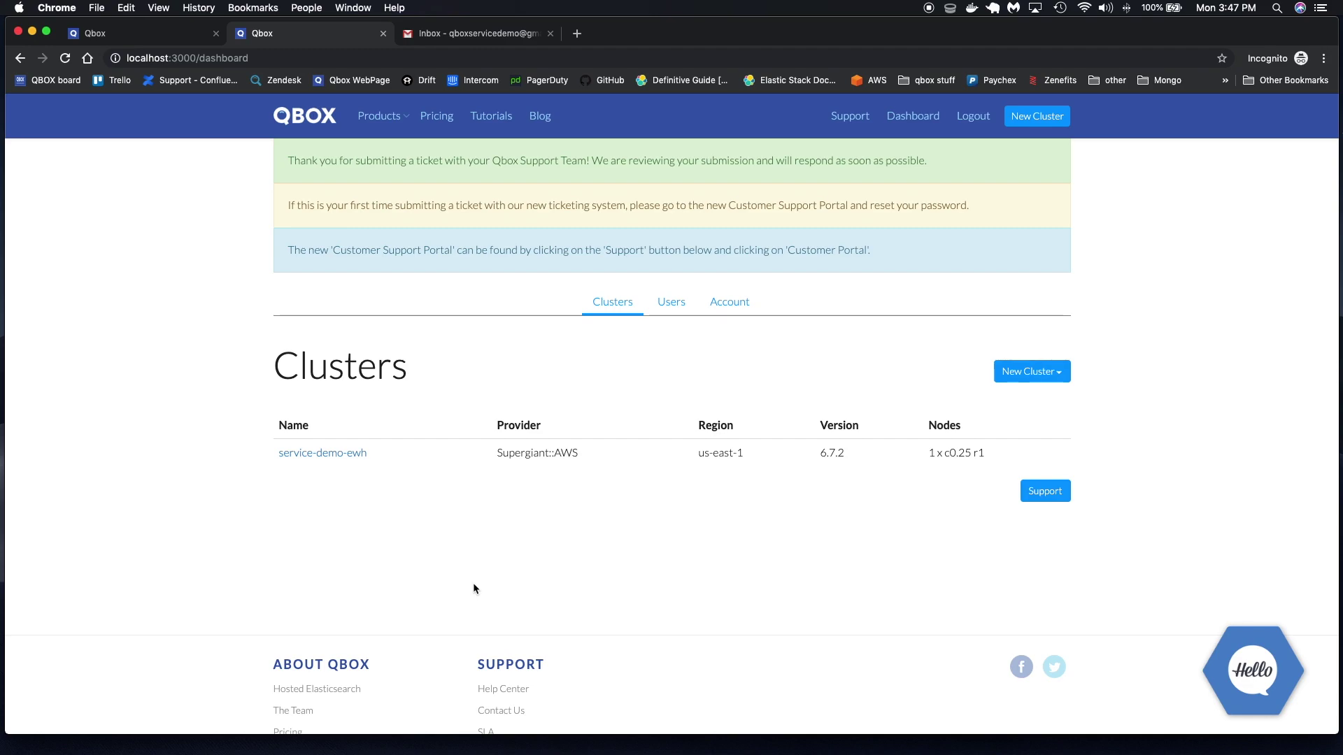
left_click(140, 34)
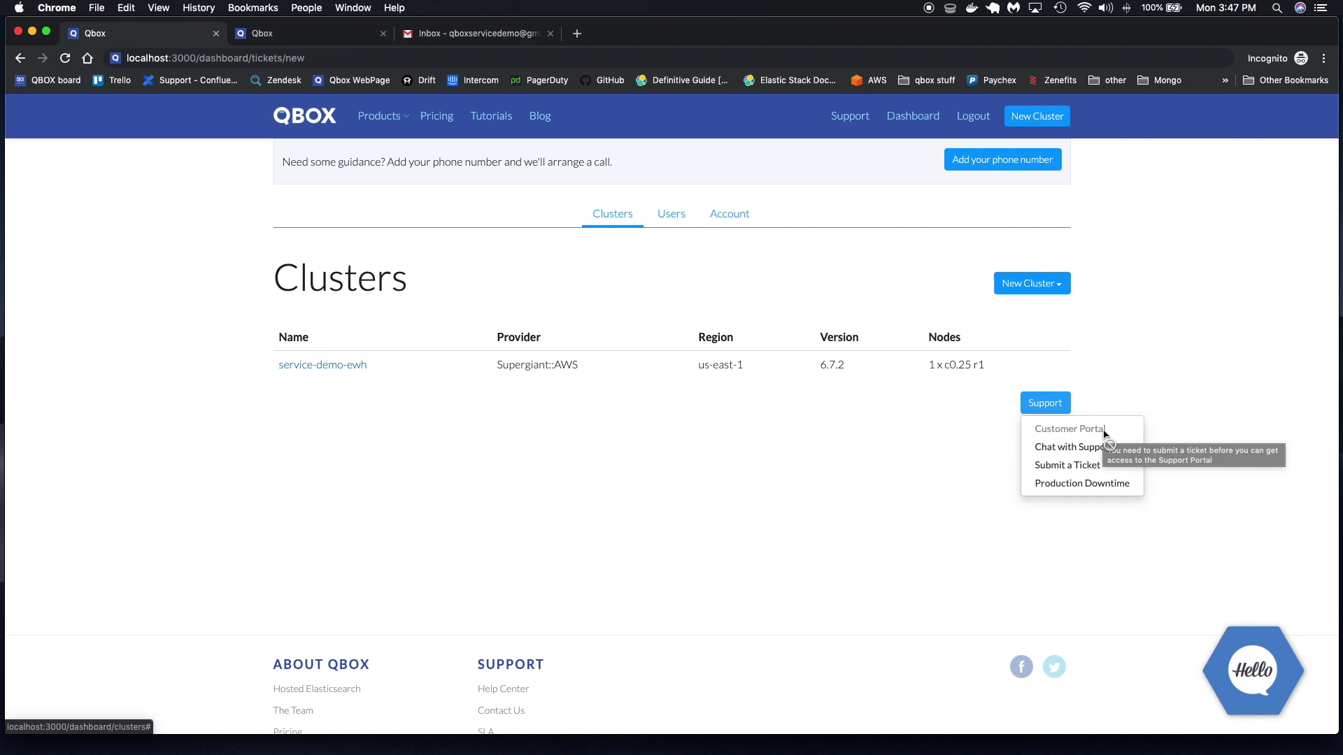
Return to the dashboard tab showing the submission notices and open the Support options
left_click(787, 419)
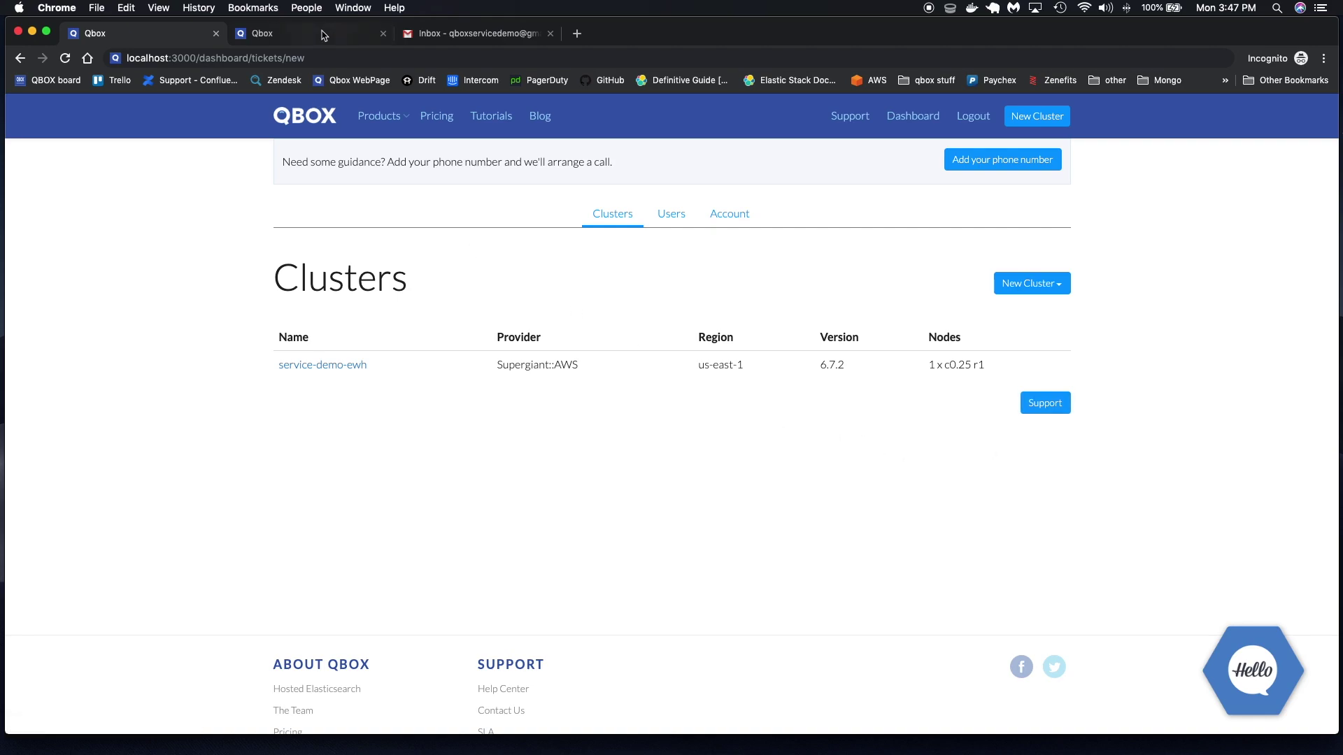
left_click(323, 36)
left_click(1054, 491)
Open the Customer Portal login and follow the e-mailed password reset link
left_click(1049, 517)
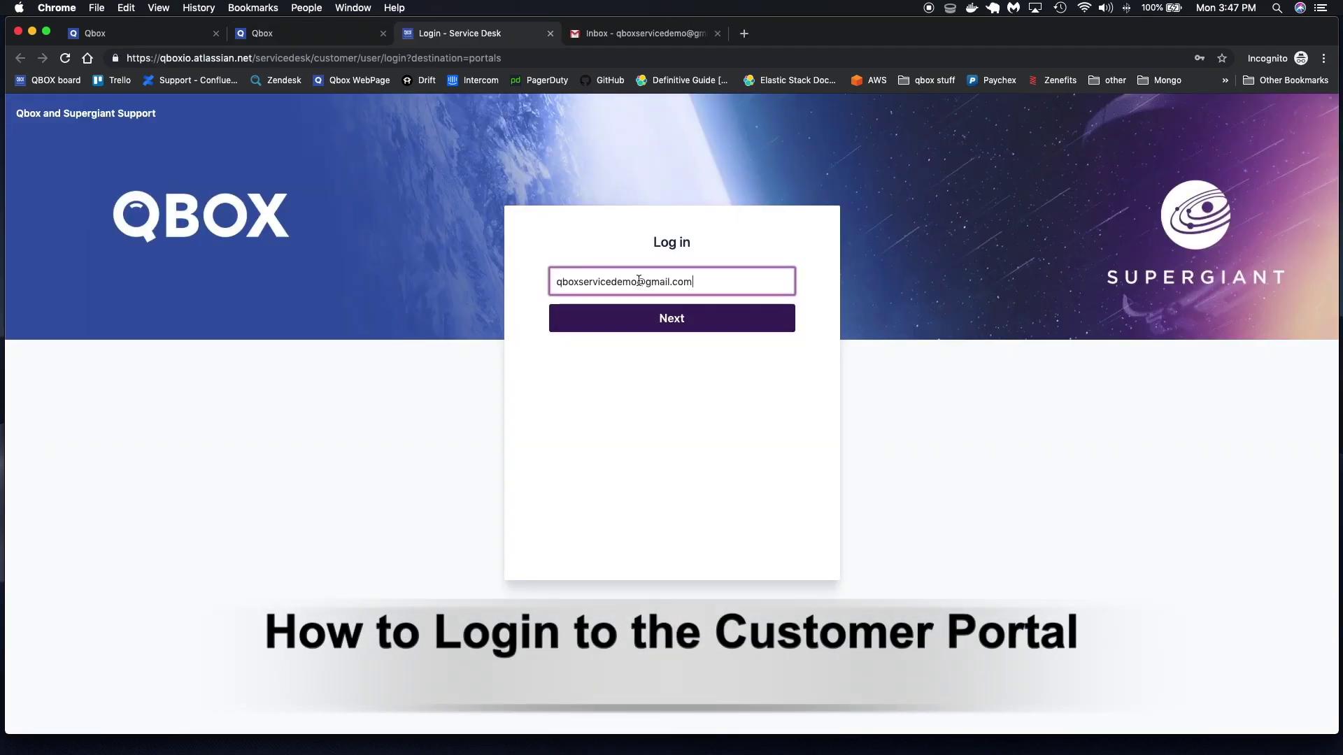
left_click(665, 319)
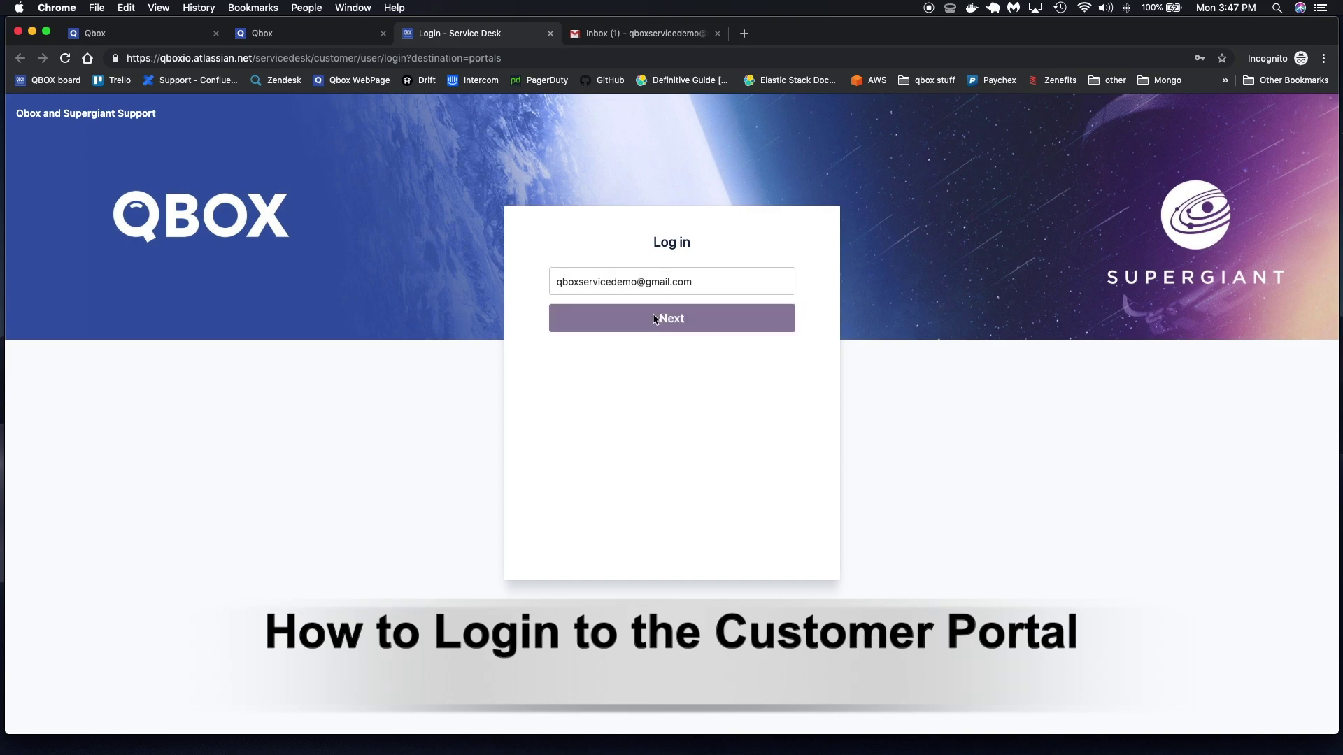
left_click(658, 384)
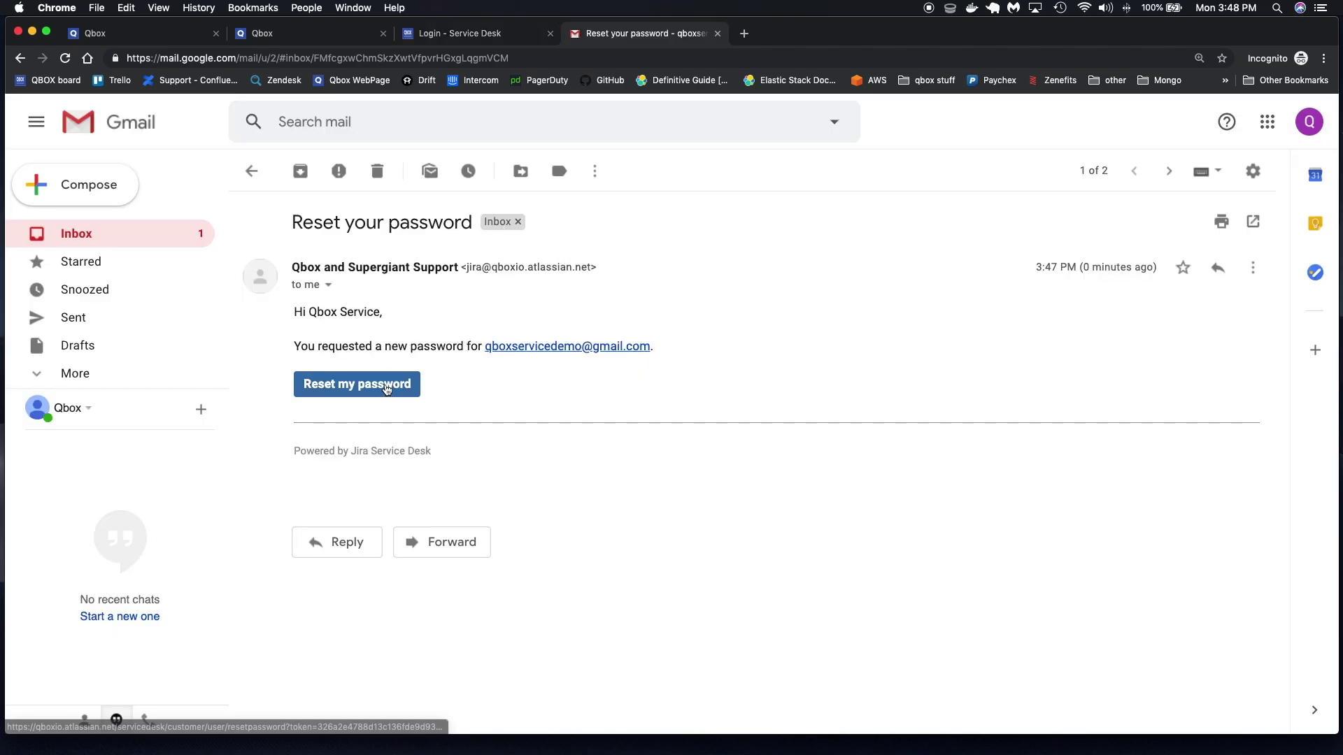
left_click(390, 383)
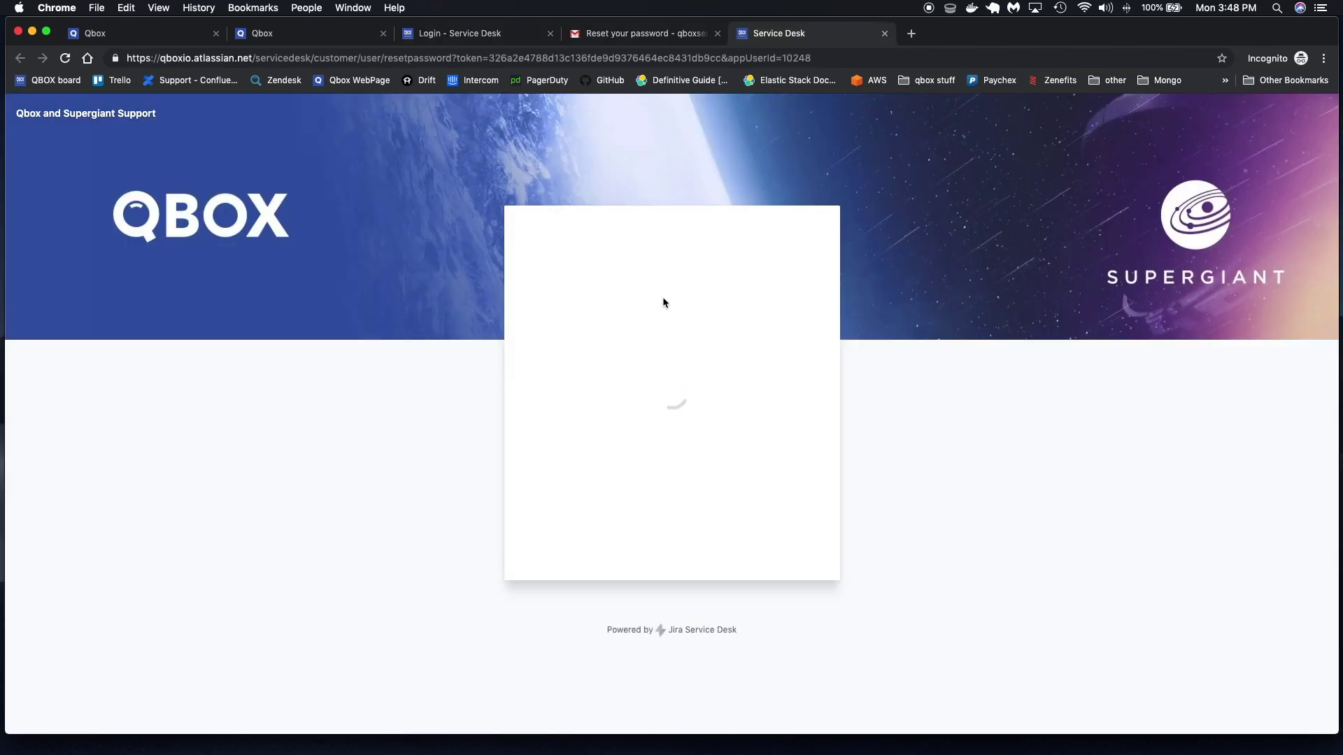
Enter and confirm a new Customer Portal password
left_click(593, 343)
type("**********")
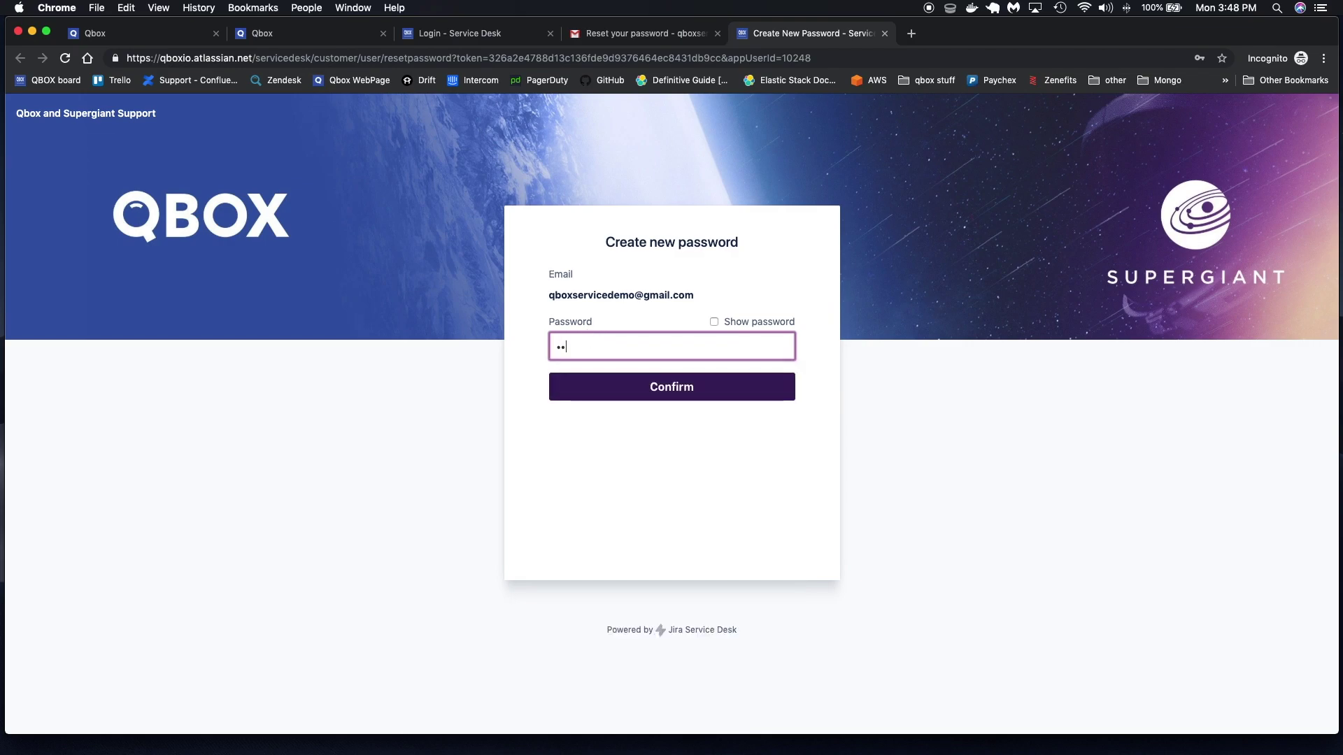
type("*")
left_click(666, 389)
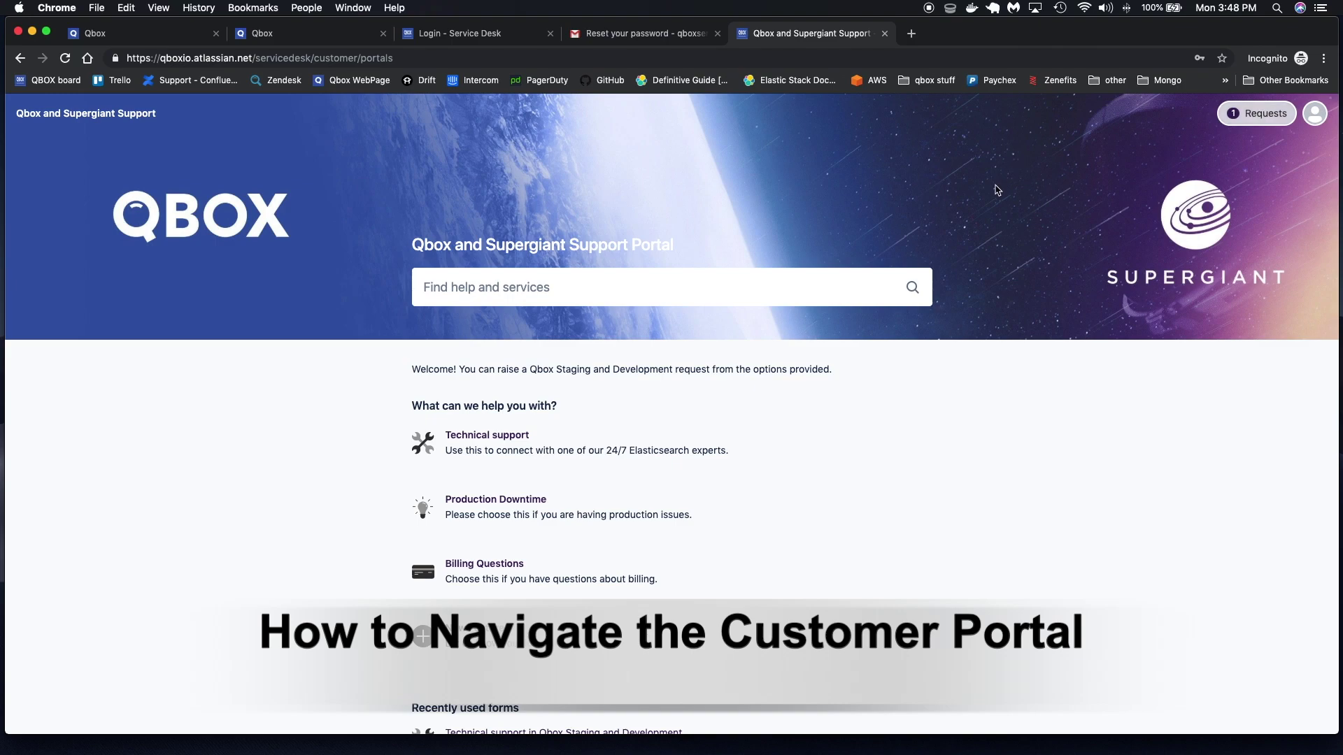
View the Test Ticket request QSD-43 under requests created by me, then return to the Qbox dashboard
left_click(1237, 125)
left_click(1189, 165)
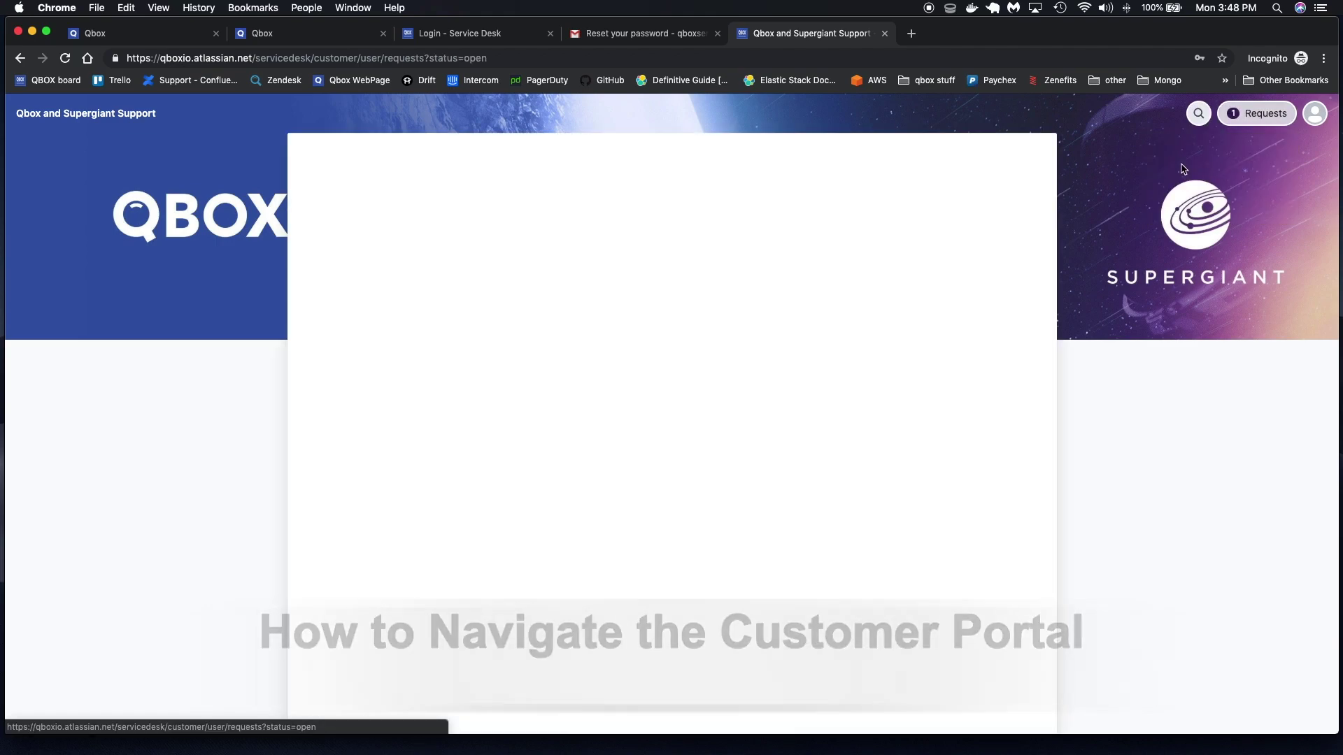
left_click(666, 378)
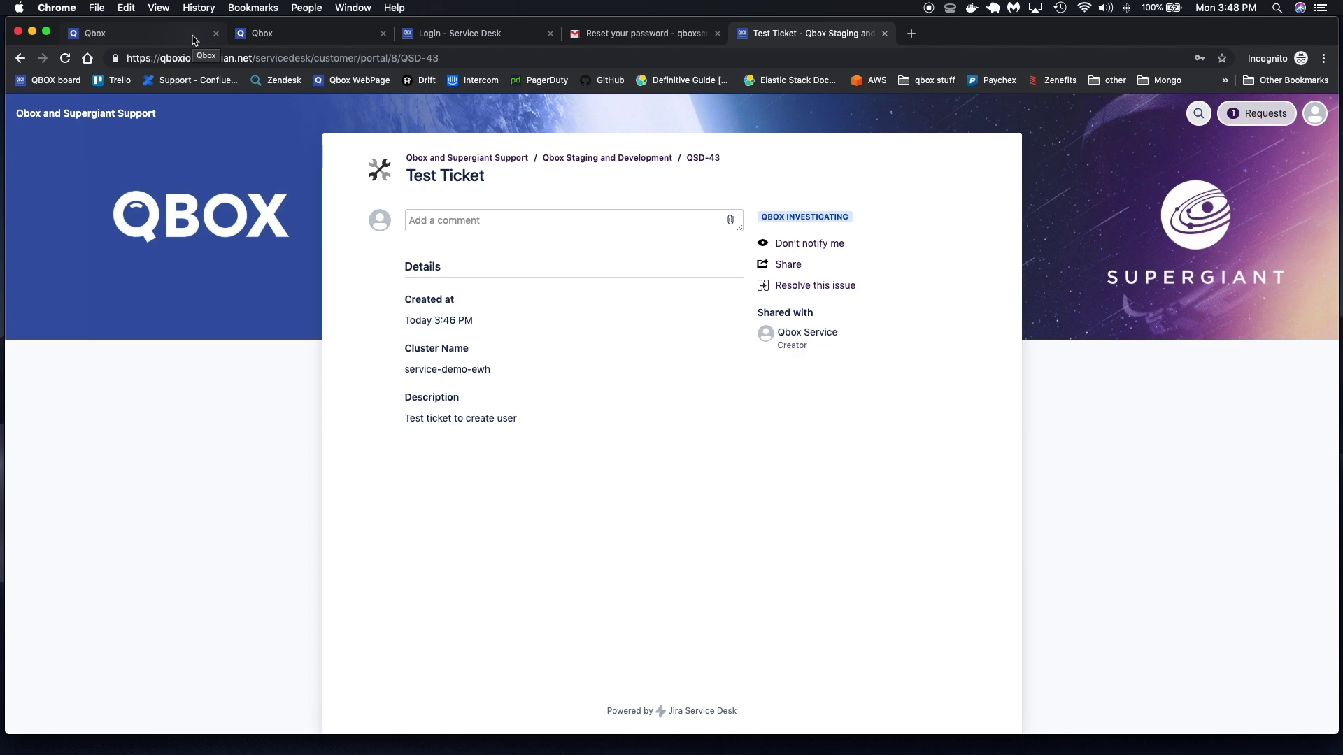
left_click(193, 40)
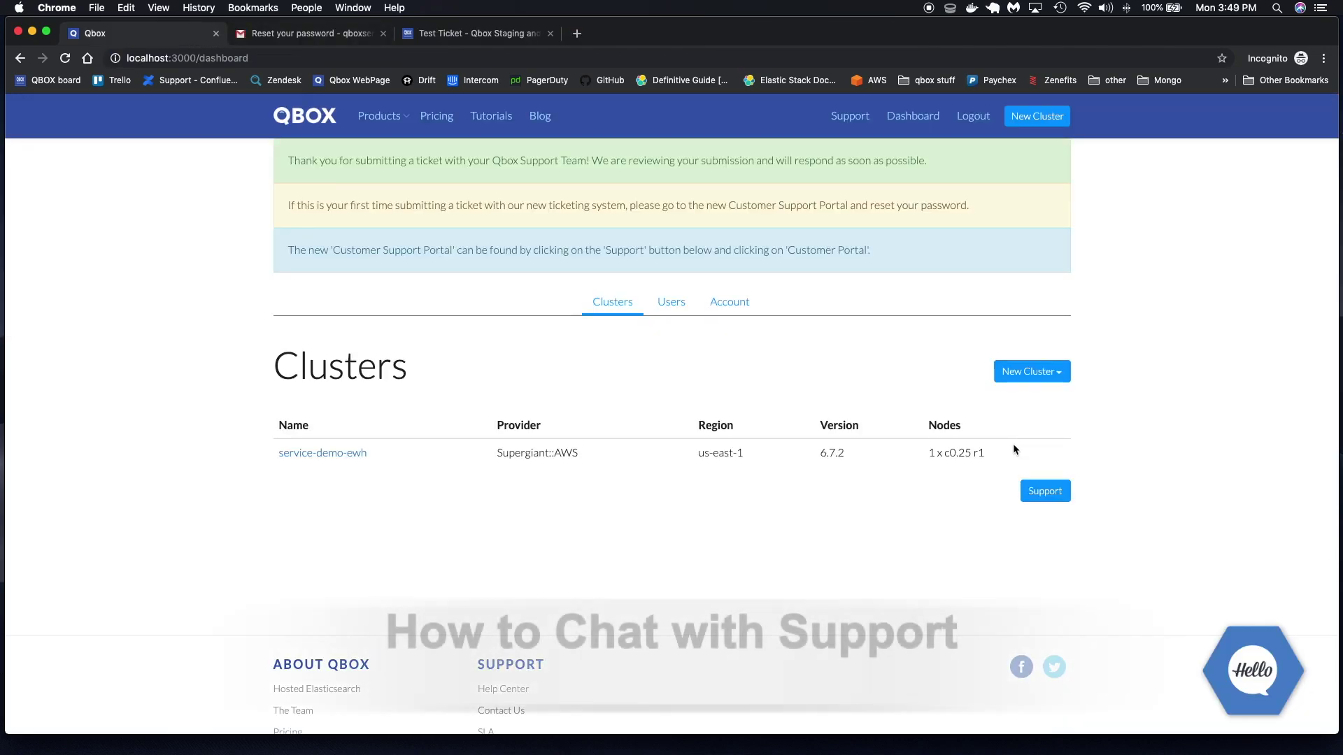
Open the Chat with Support form in a new tab, then expand and collapse the dashboard's chat widget
left_click(1058, 498)
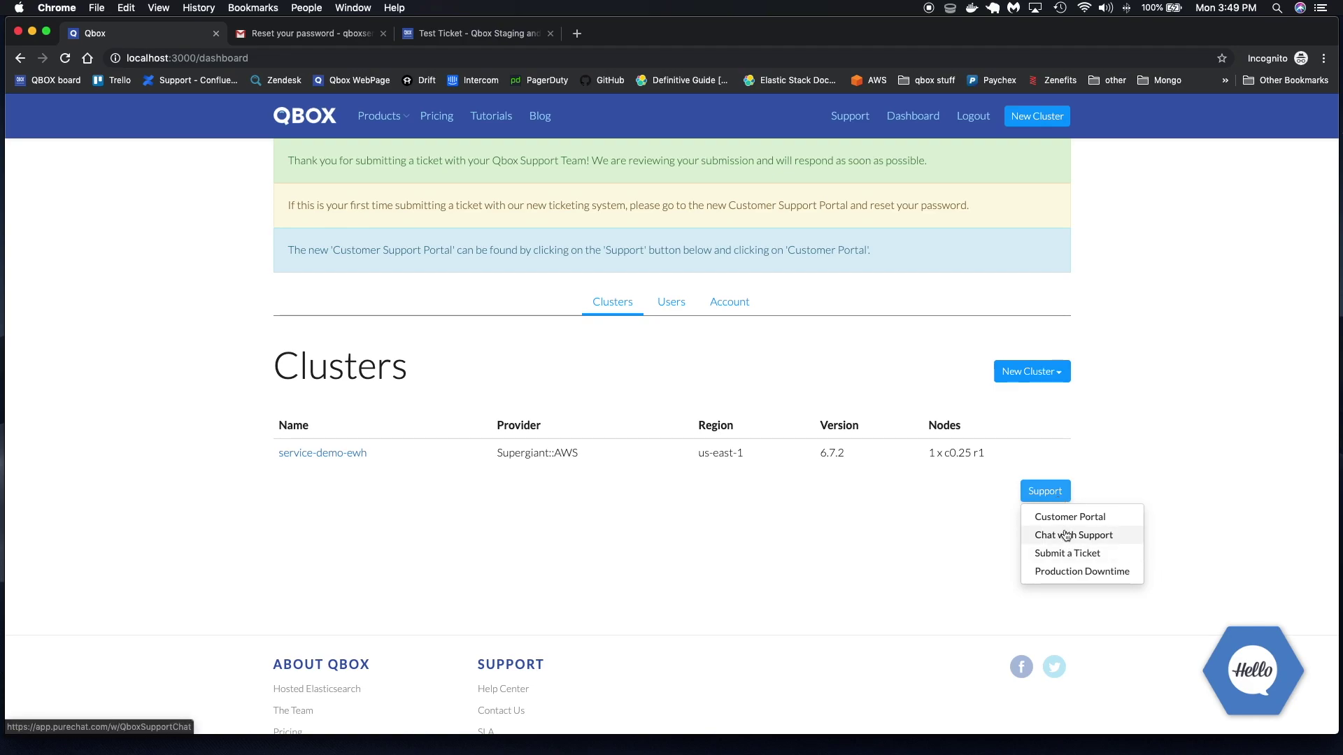
left_click(1066, 537)
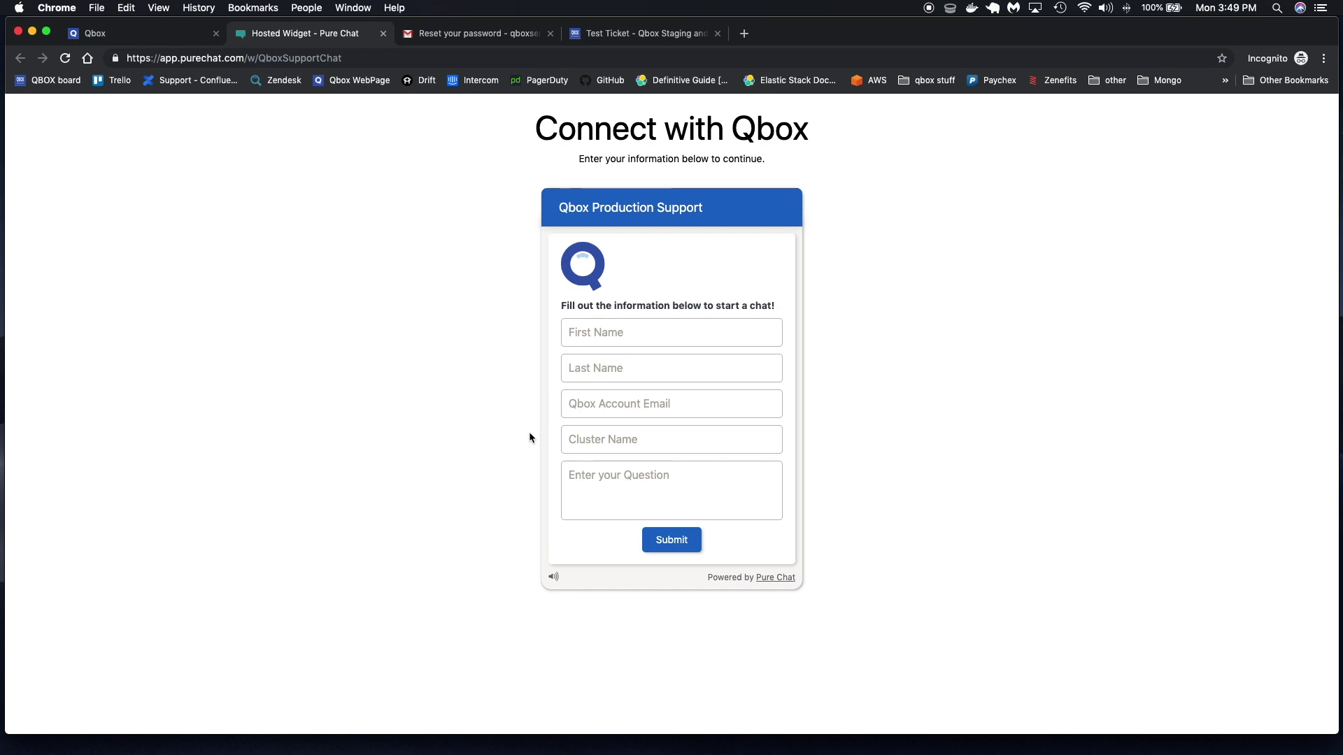
key("ctrl+shift+Tab")
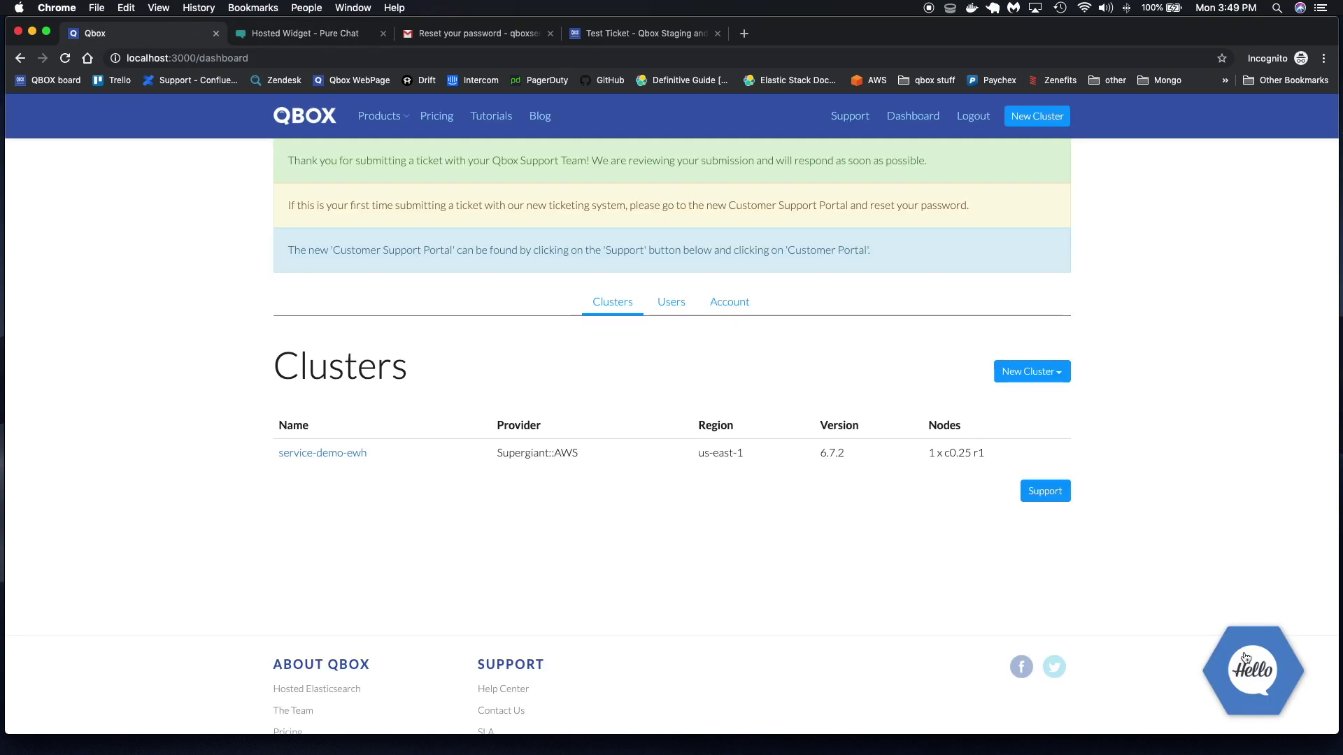
left_click(1246, 658)
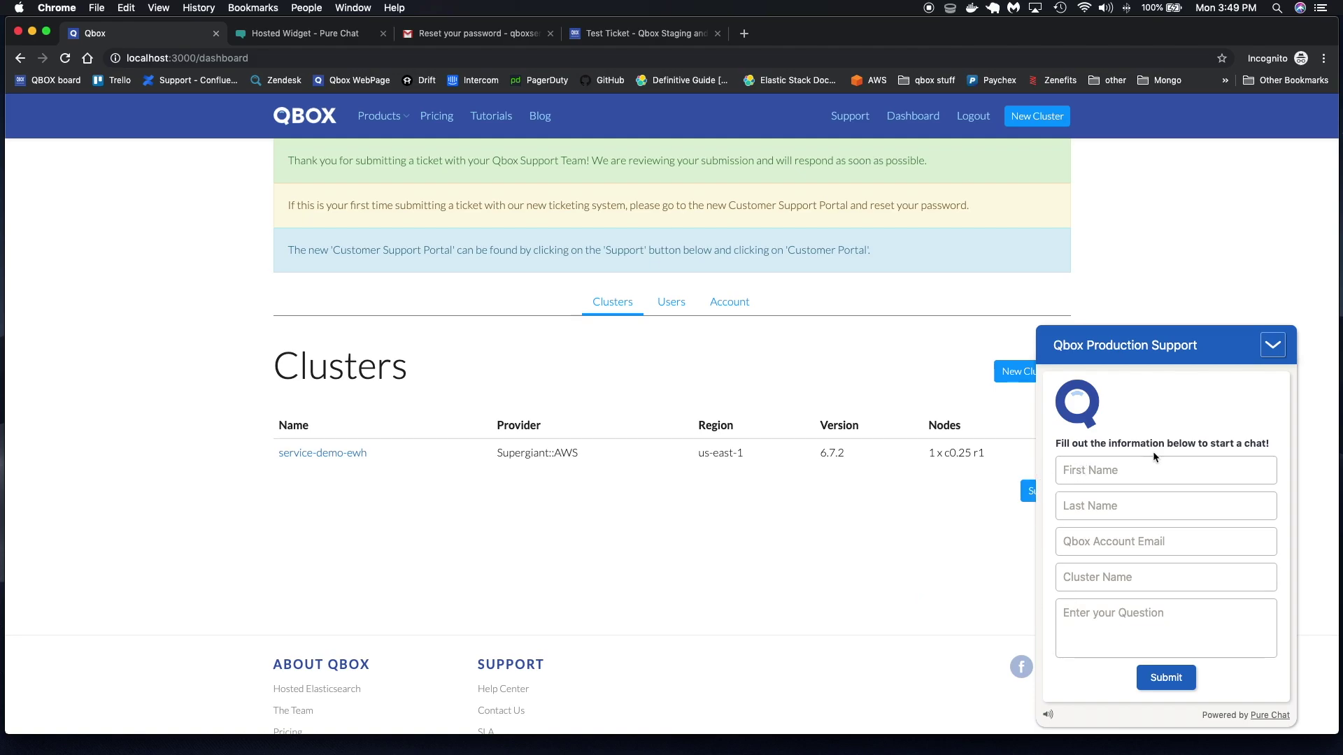
left_click(1273, 345)
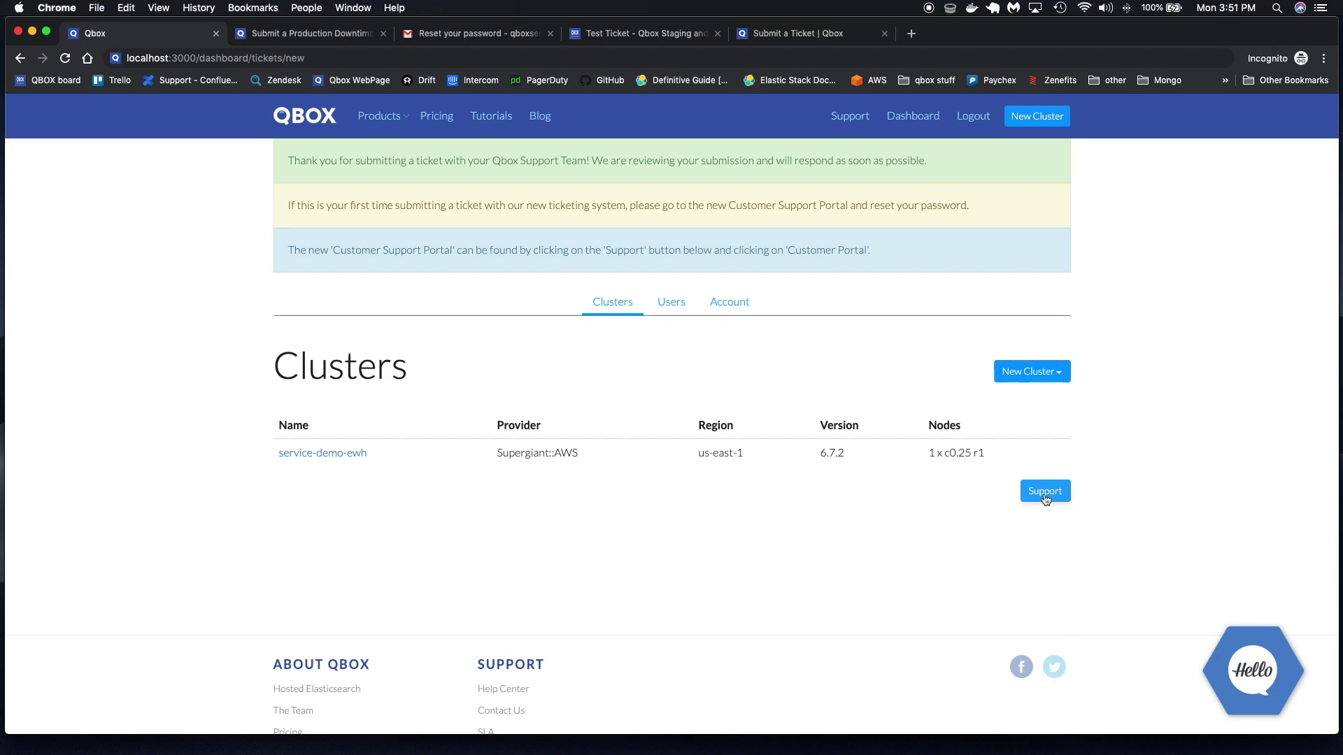
Reopen the dashboard's Support options list
left_click(1046, 492)
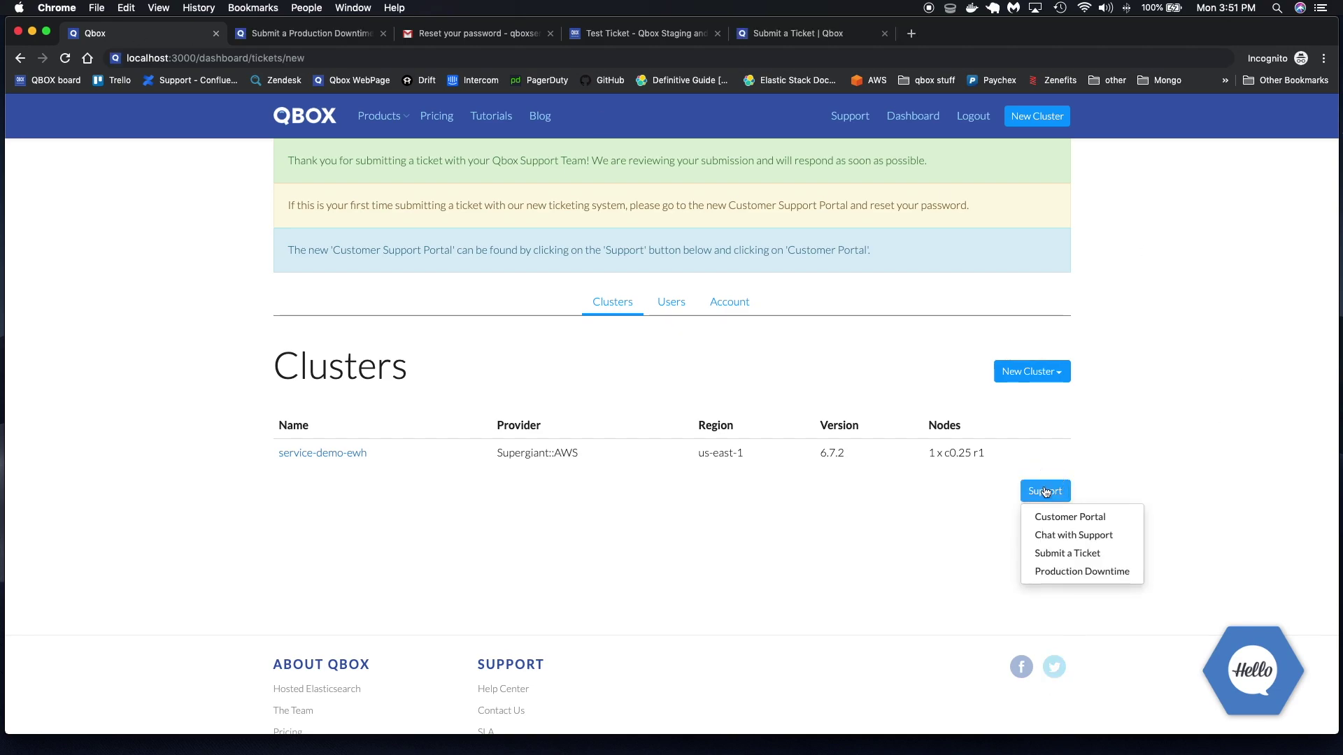
left_click(1020, 577)
left_click(1037, 495)
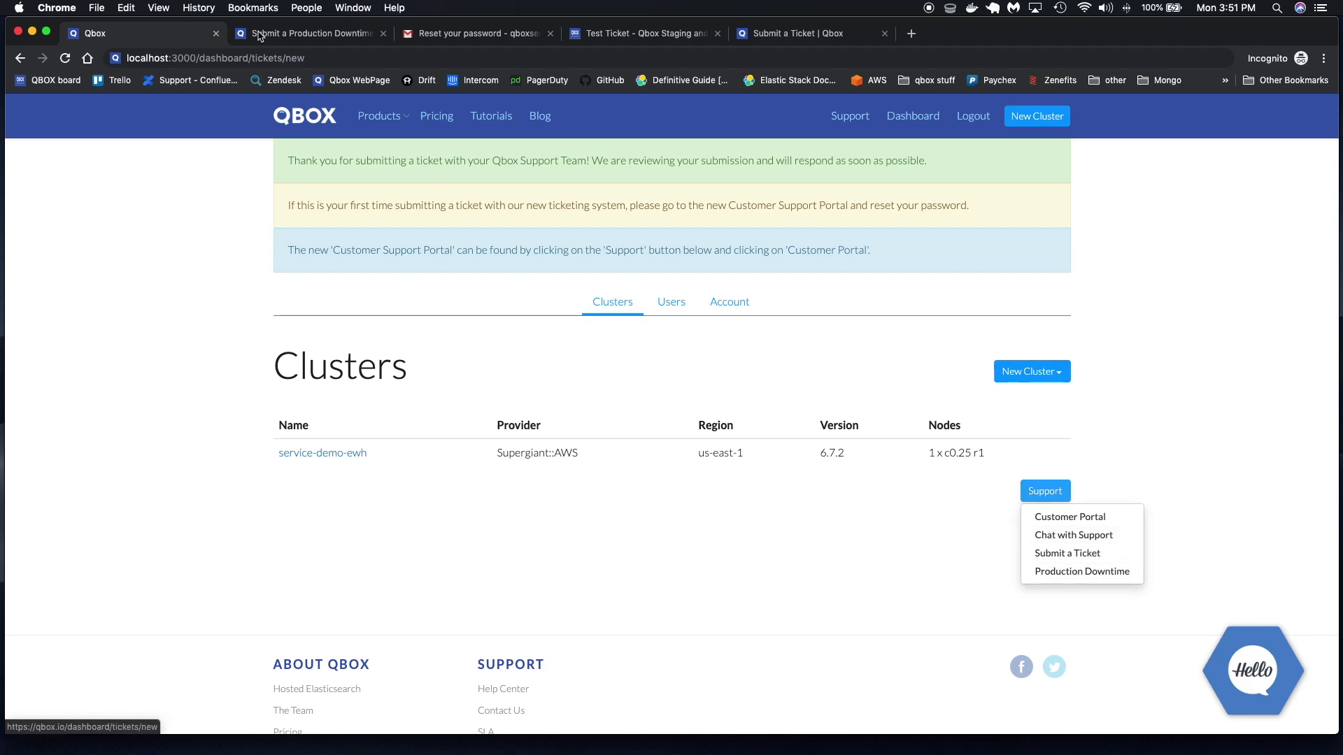
Look over the Production Downtime form's cluster list and description field, leaving it unfilled, then return to the dashboard
left_click(341, 38)
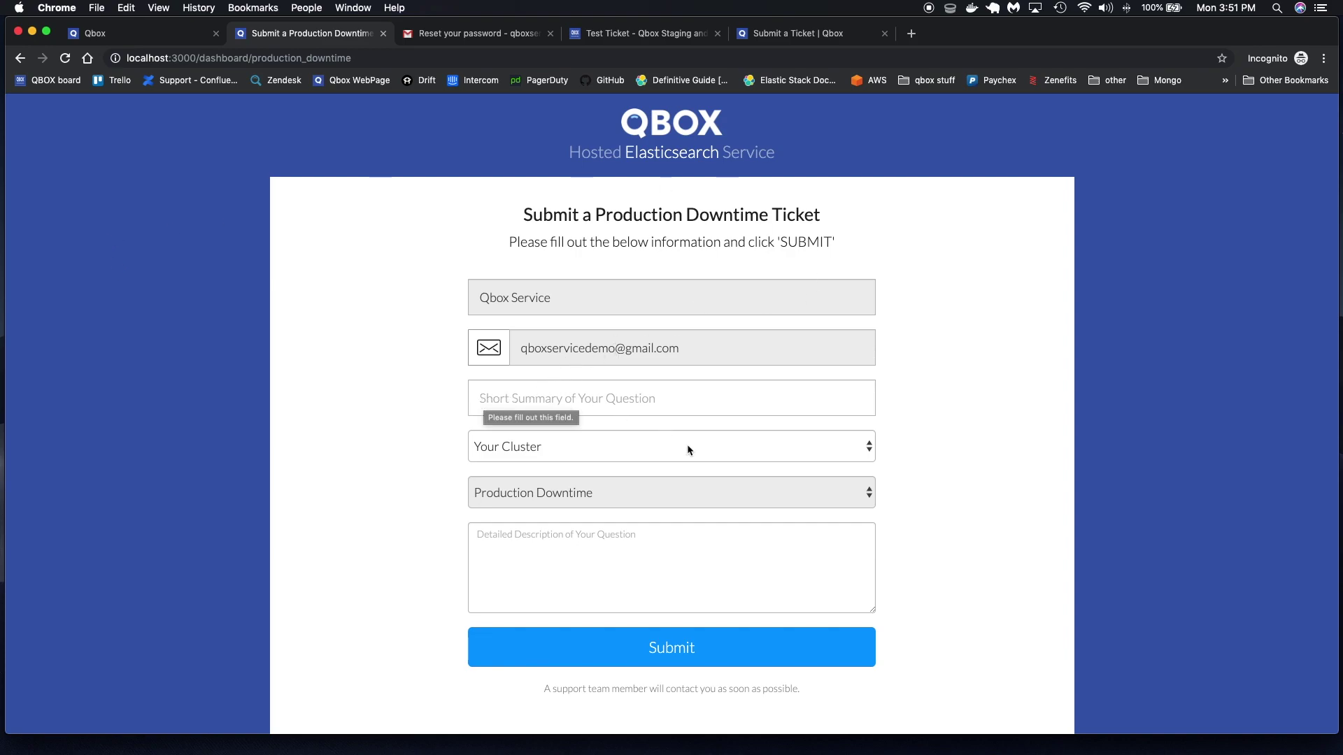
left_click(619, 455)
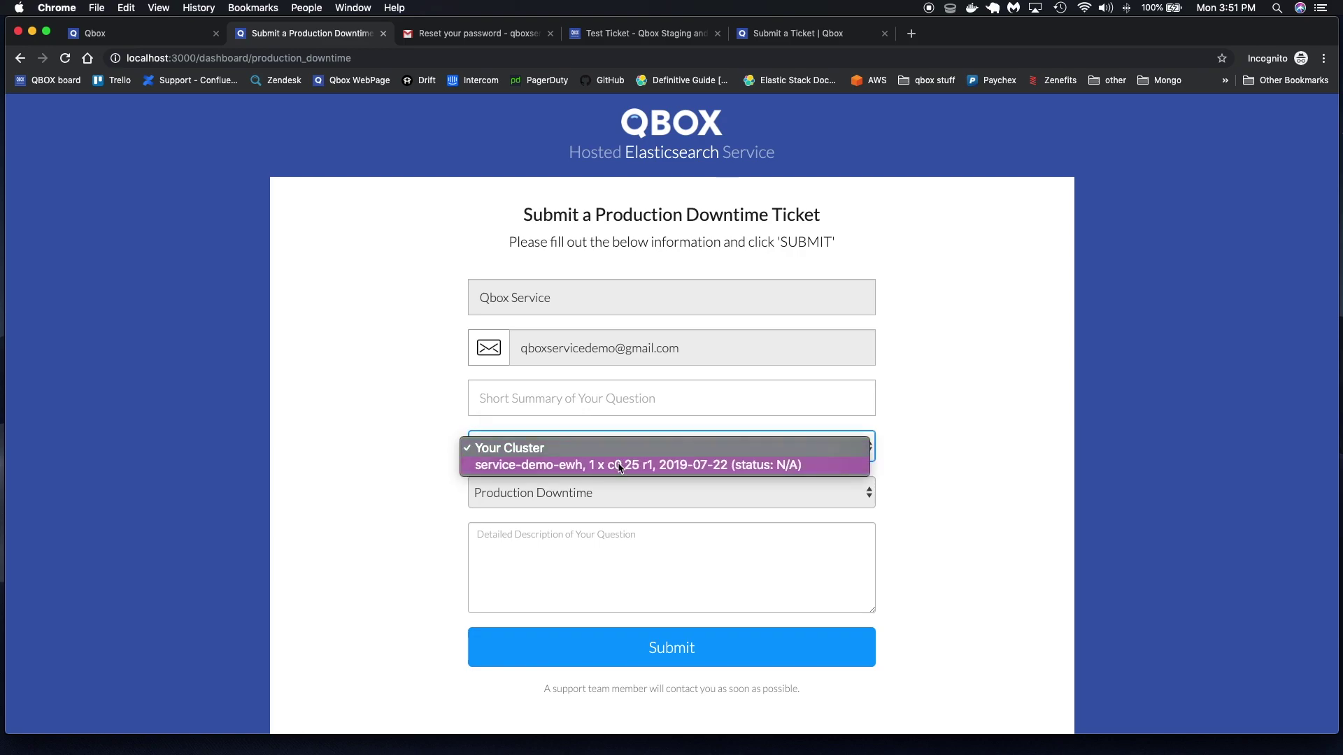
left_click(539, 560)
left_click(529, 545)
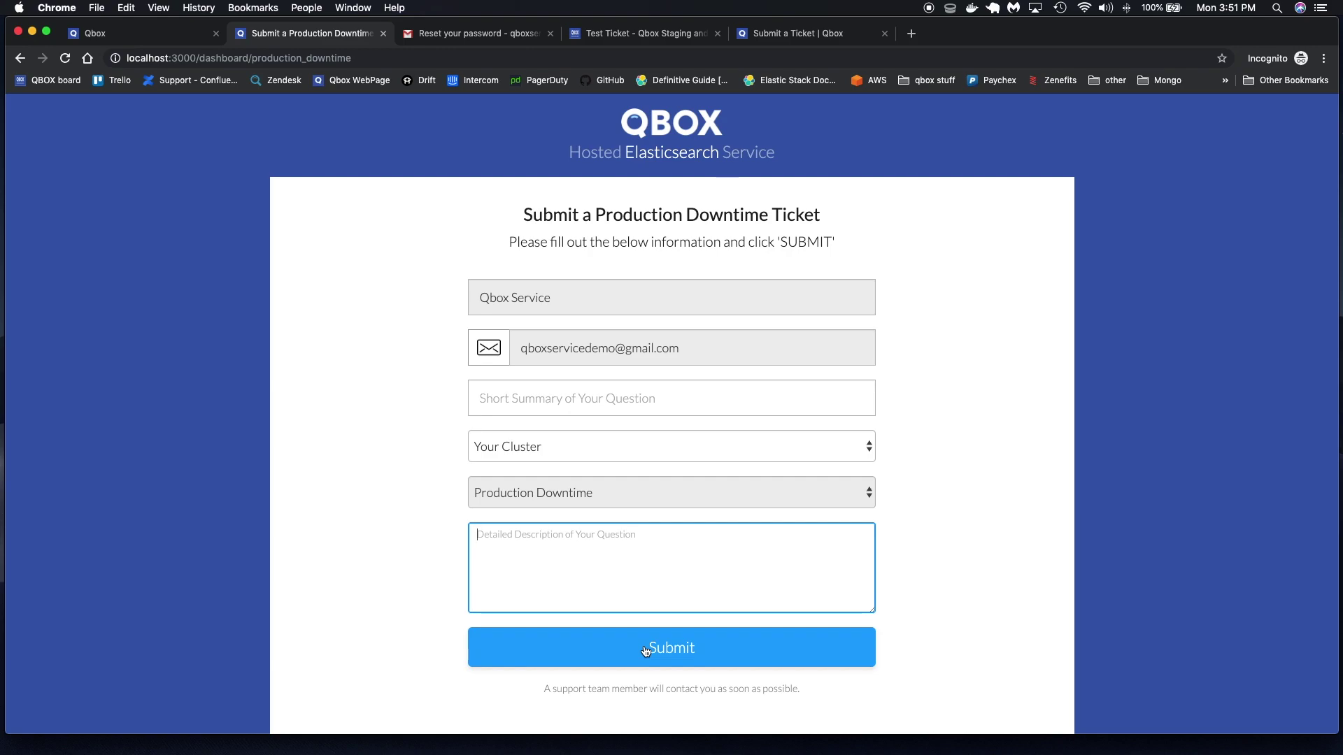
left_click(645, 651)
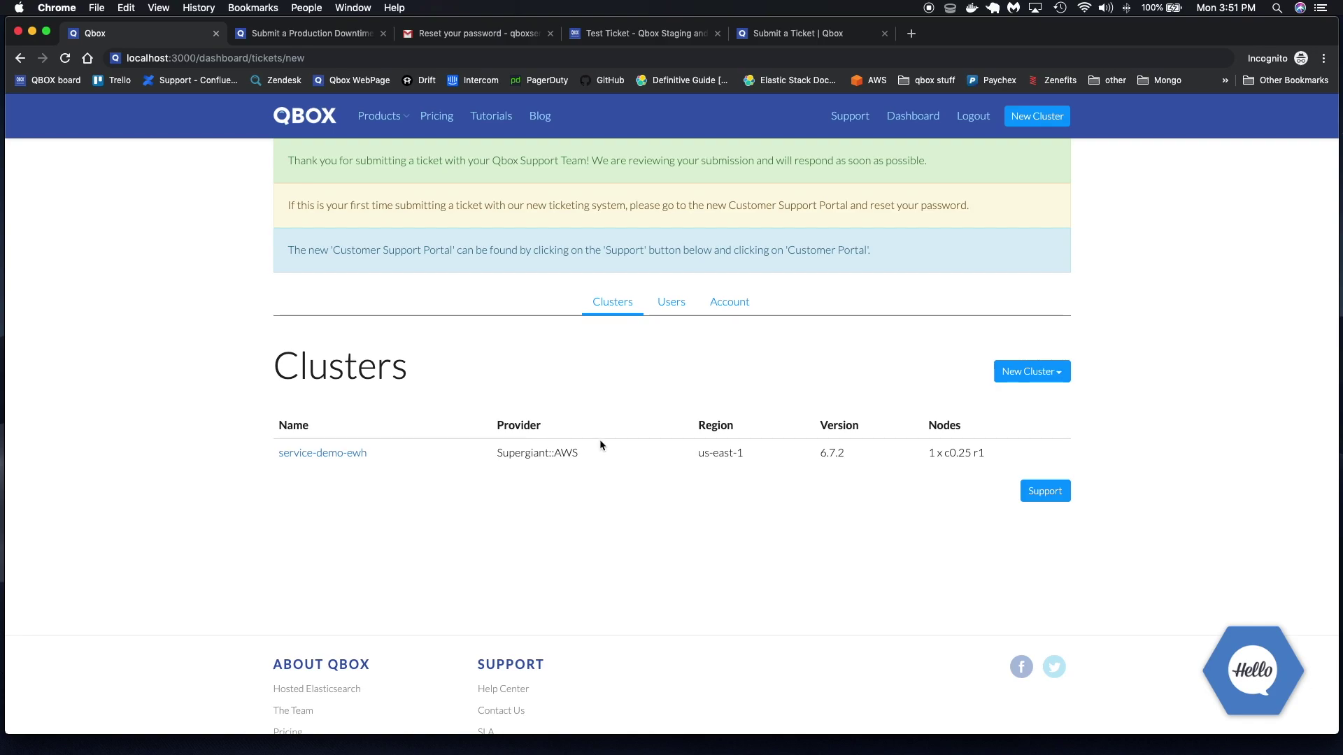
Open the service-demo-ewh cluster's detail page and check its Manage options
left_click_drag(584, 453, 495, 455)
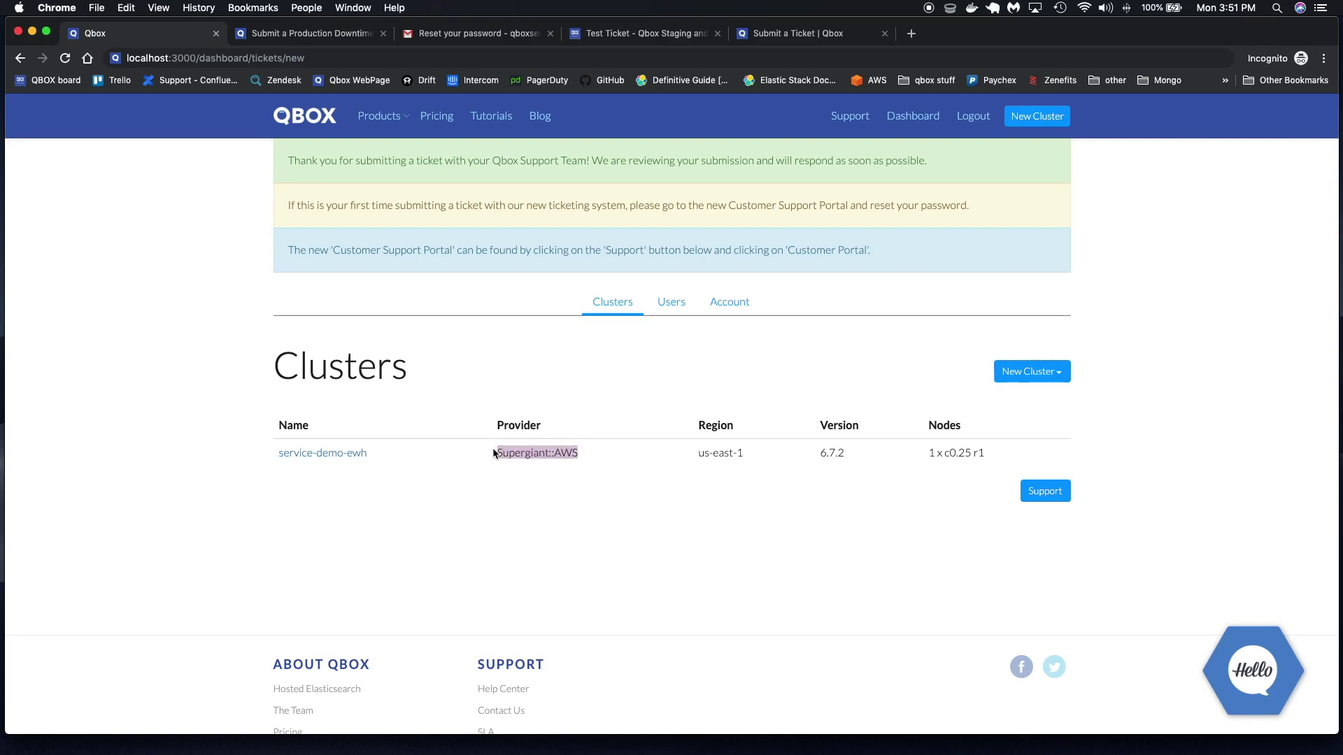
left_click(342, 455)
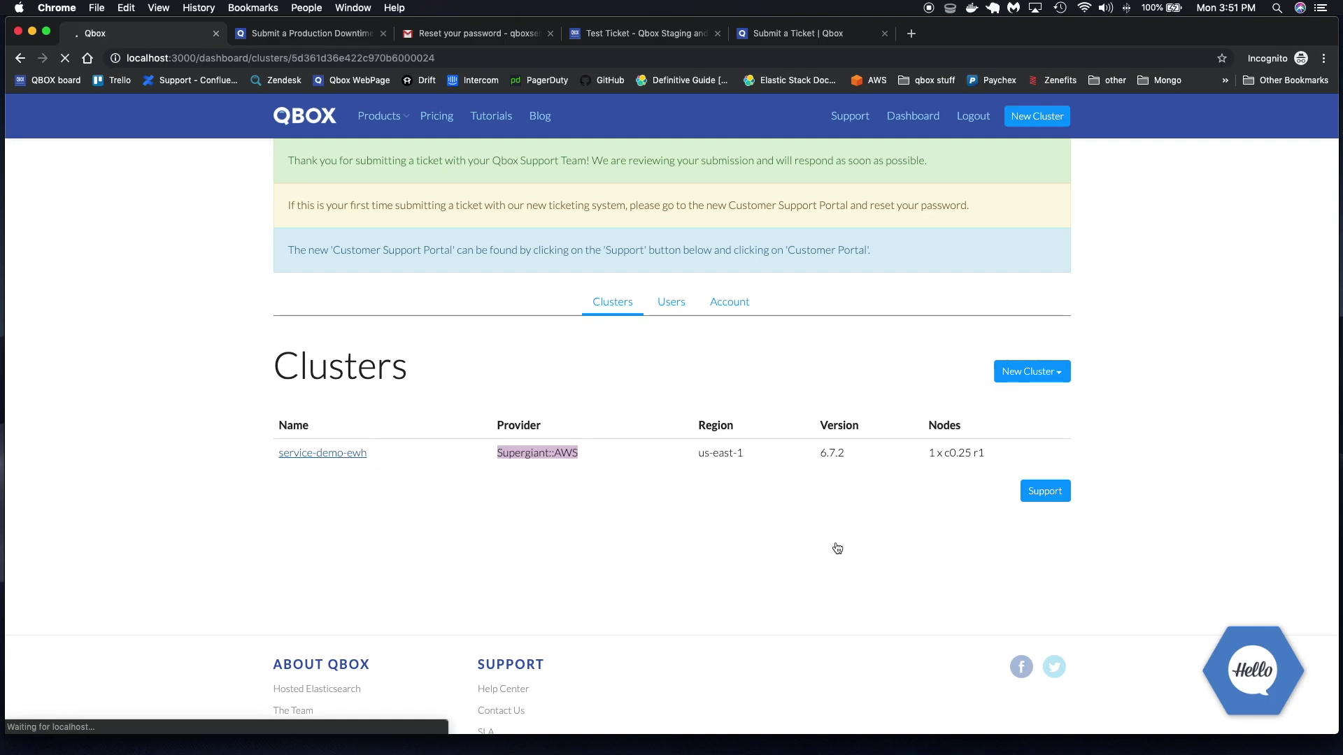
left_click(1049, 284)
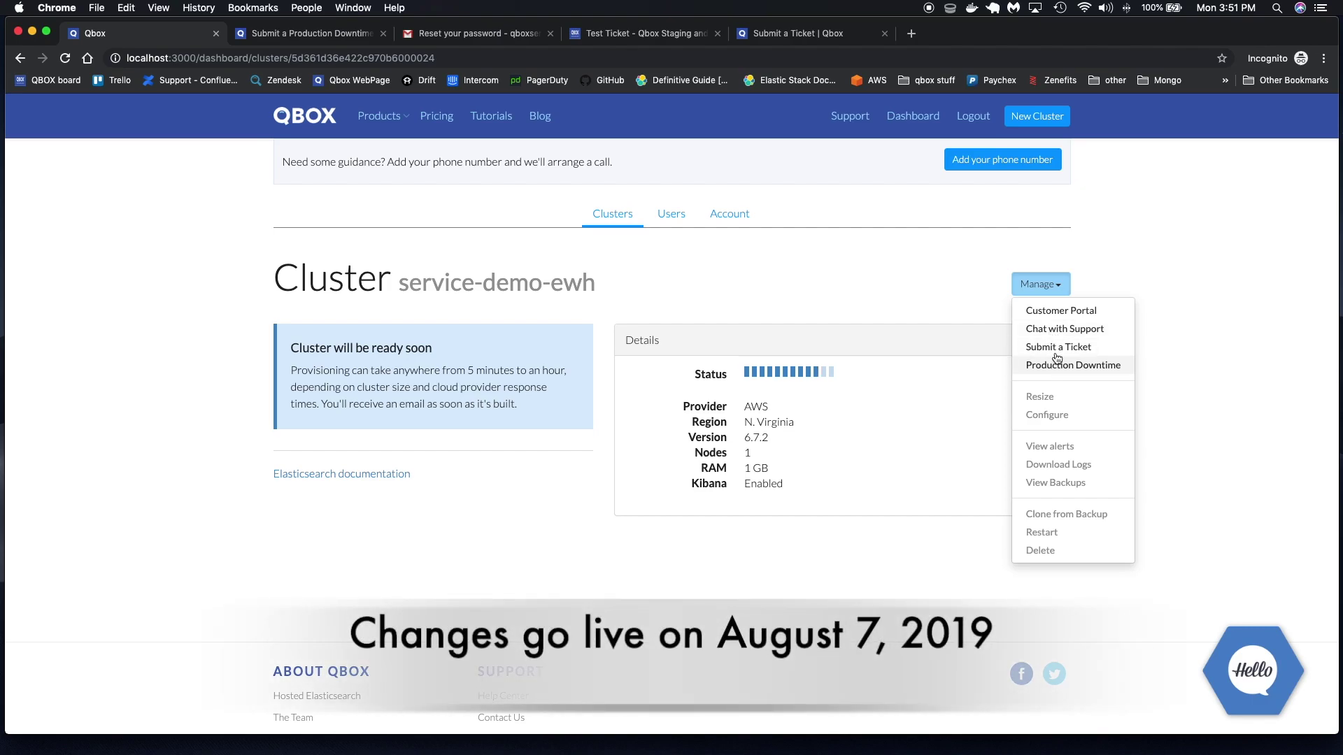
left_click(891, 288)
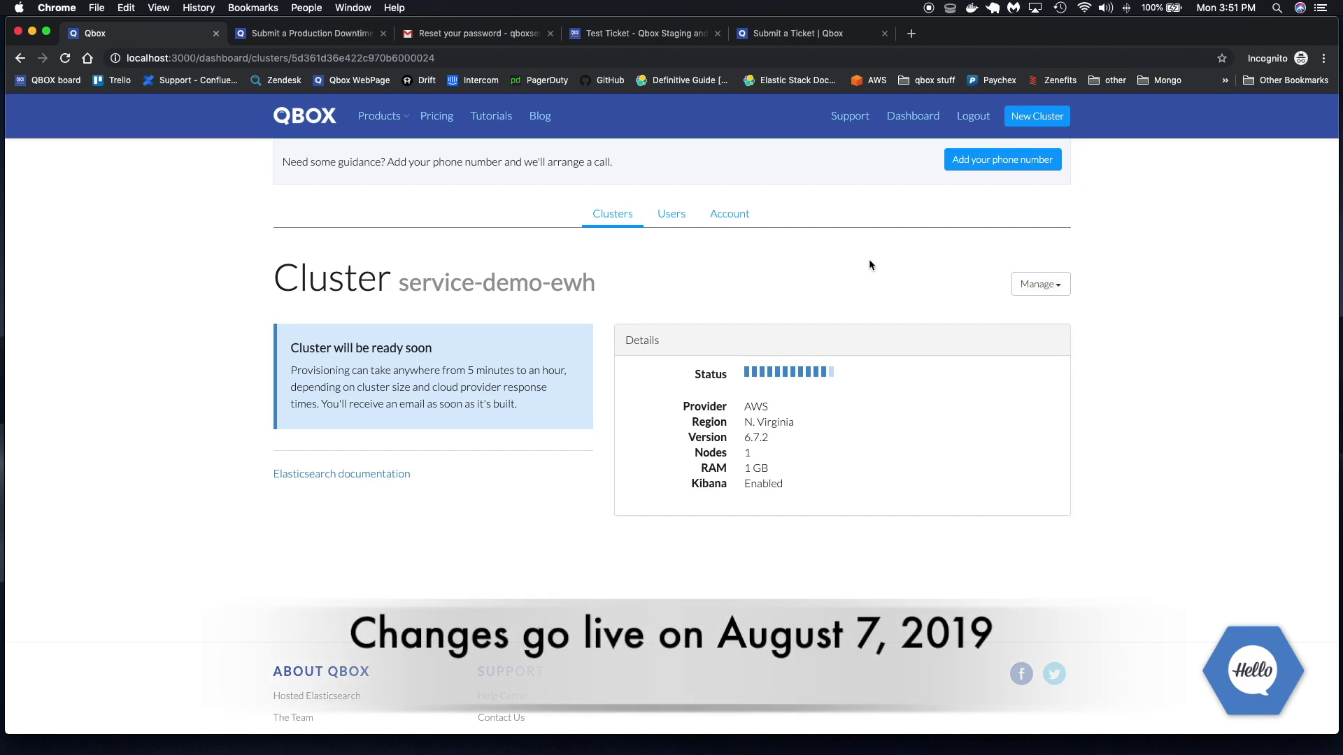
left_click(1031, 294)
left_click(911, 282)
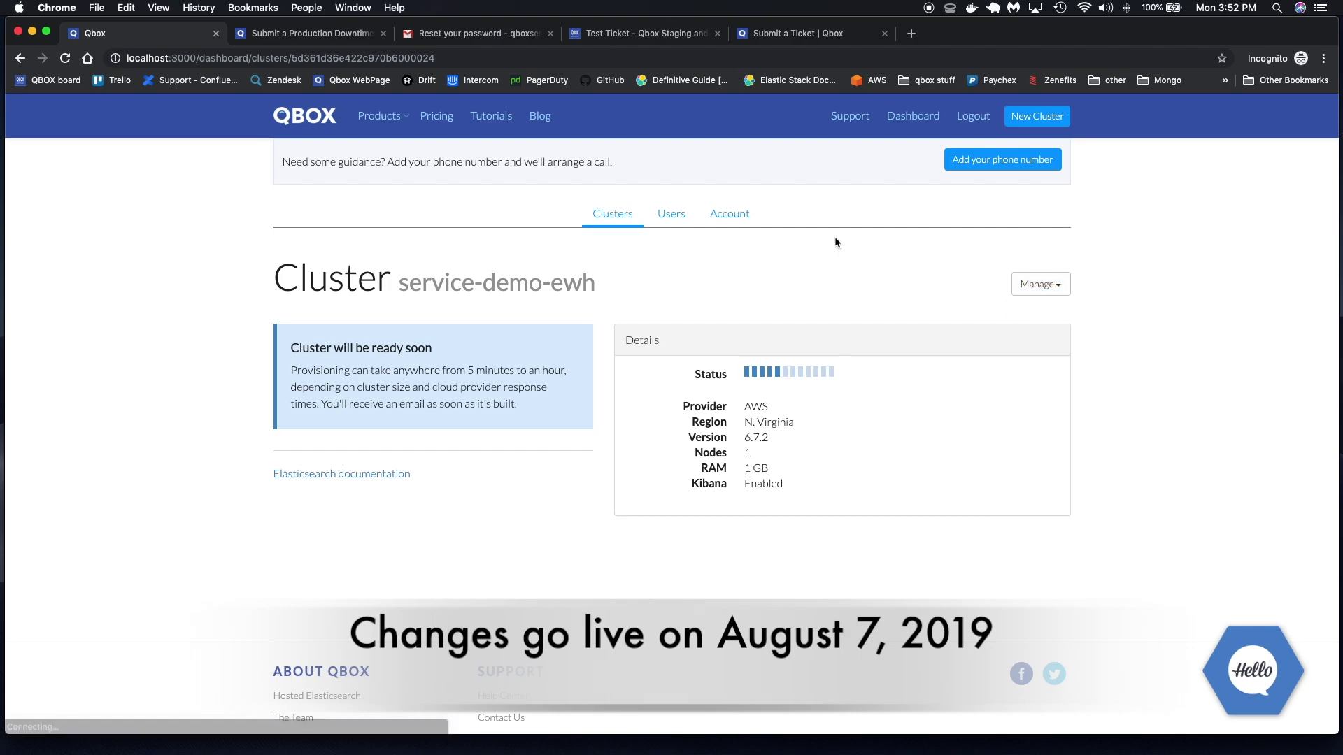